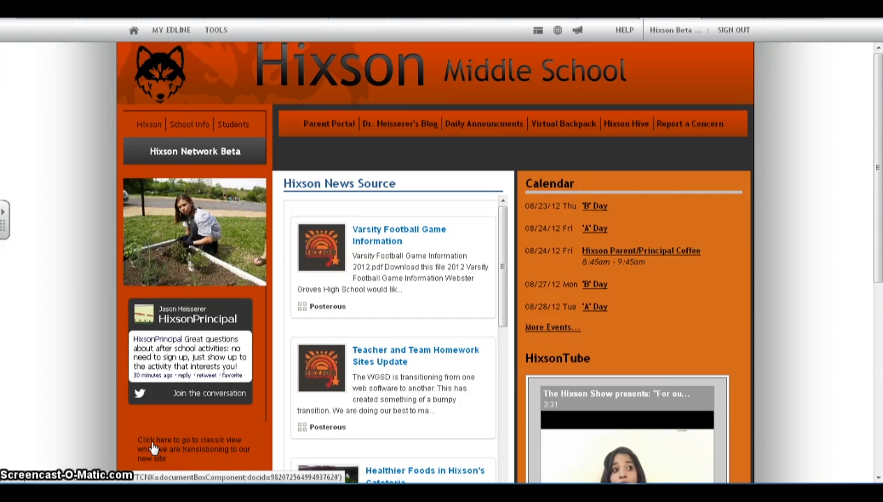
- Leave the Hixson Middle School site and bring up the Beta Class 2 class page
click(208, 356)
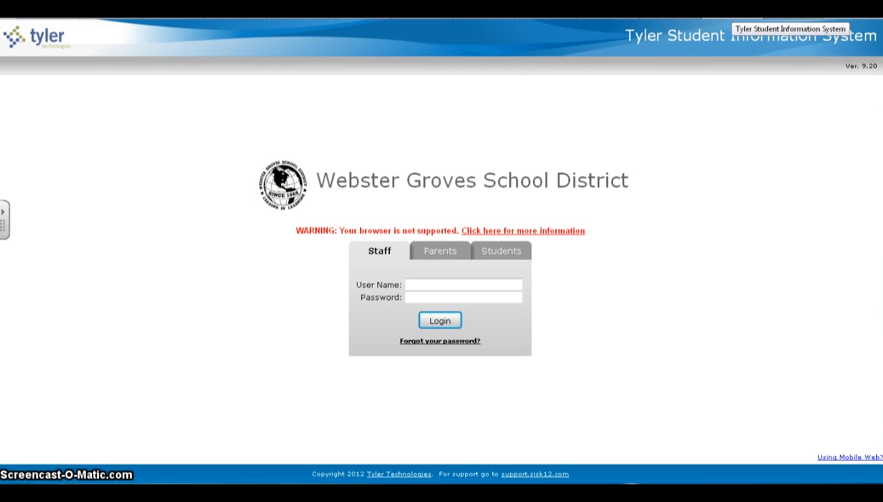
click(355, 160)
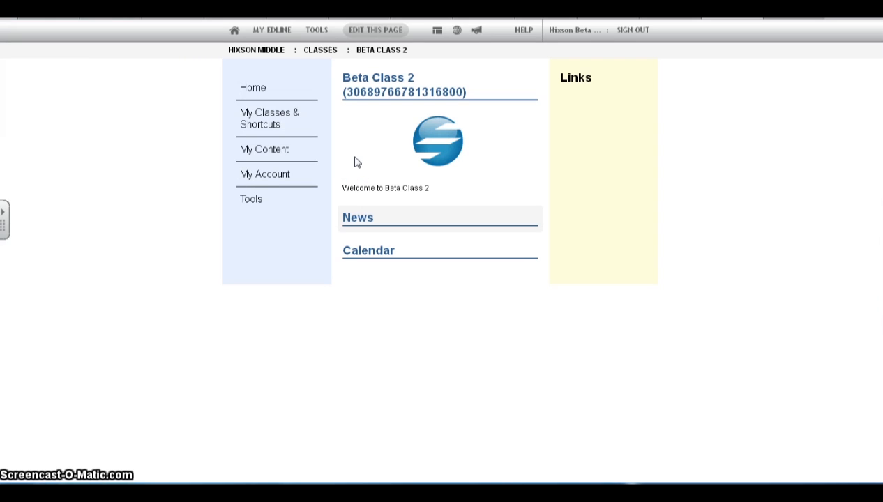
- Go through Tools > Manage Class into Beta Class 2's Group Member List
click(317, 30)
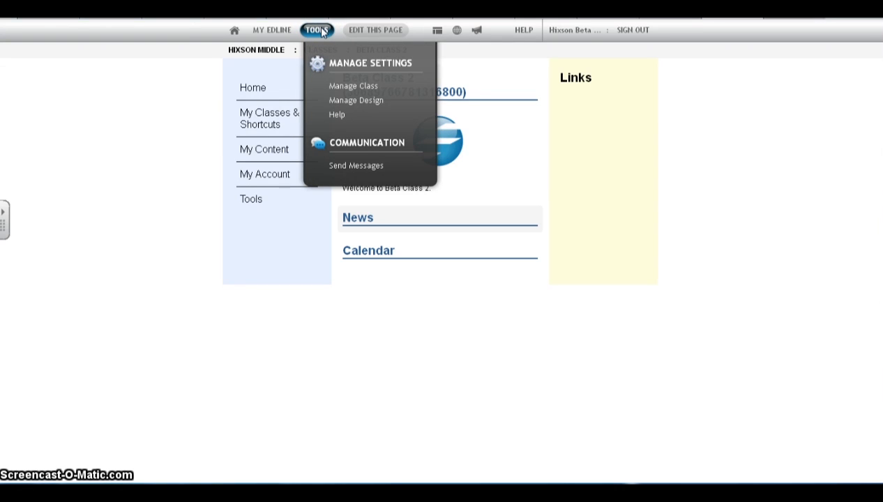
click(346, 88)
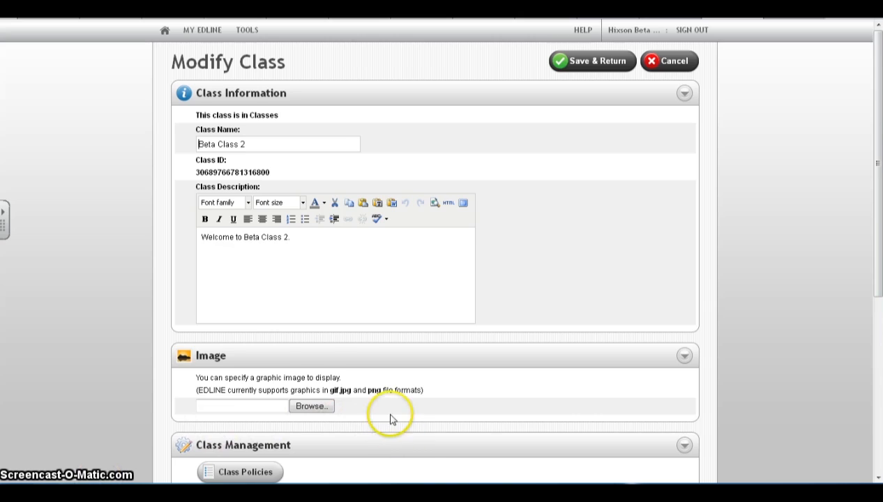
scroll(390, 418, down, 3)
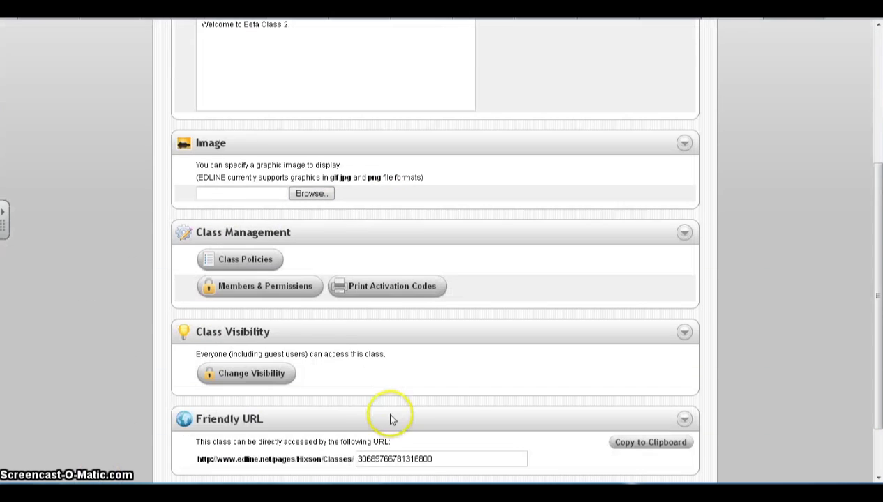
click(284, 293)
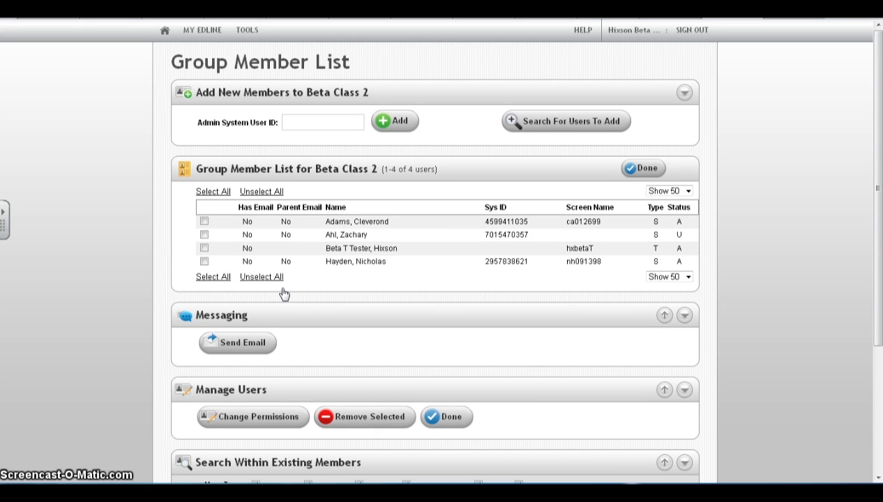
- Start Search For Users To Add, listing the first 50 of 702 Hixson Middle users
click(439, 166)
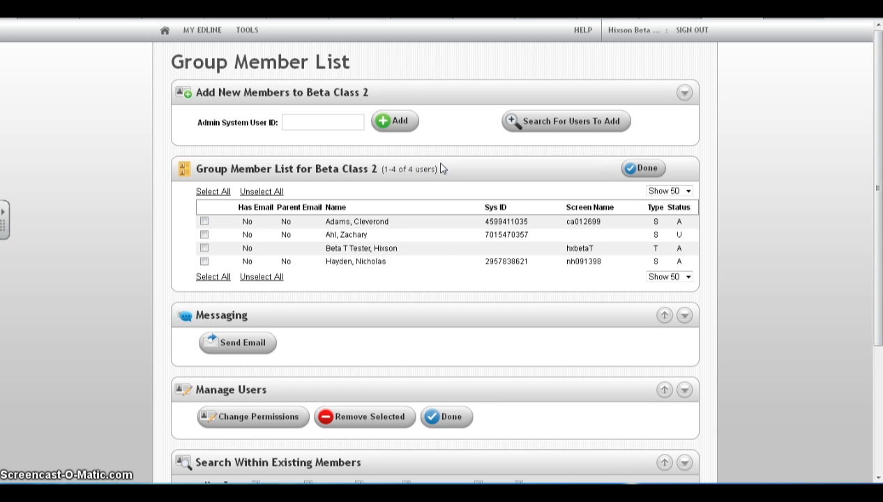
click(595, 129)
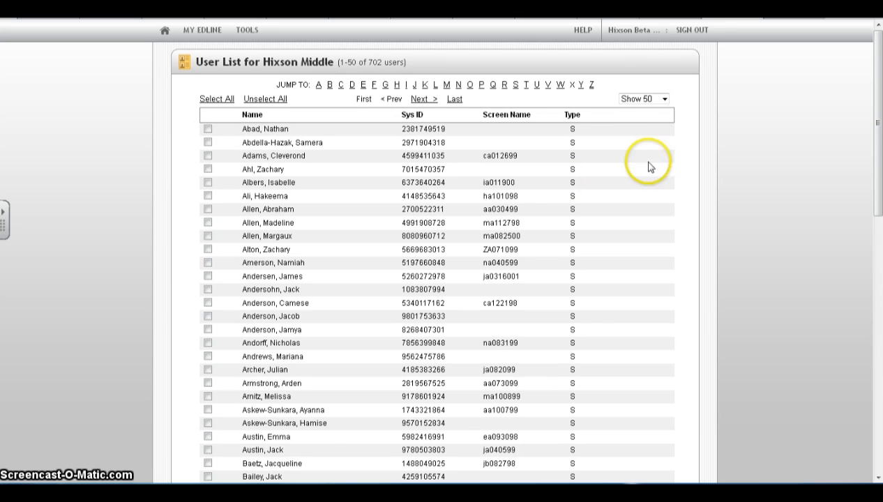
click(664, 100)
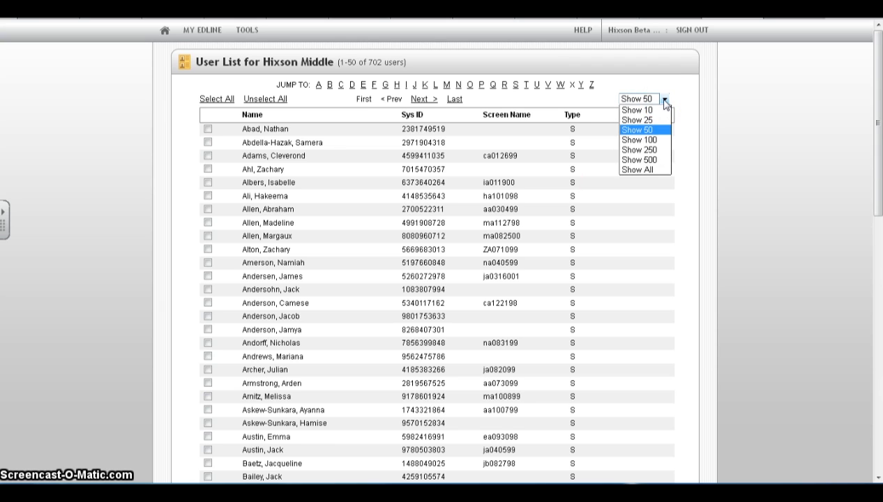
click(654, 168)
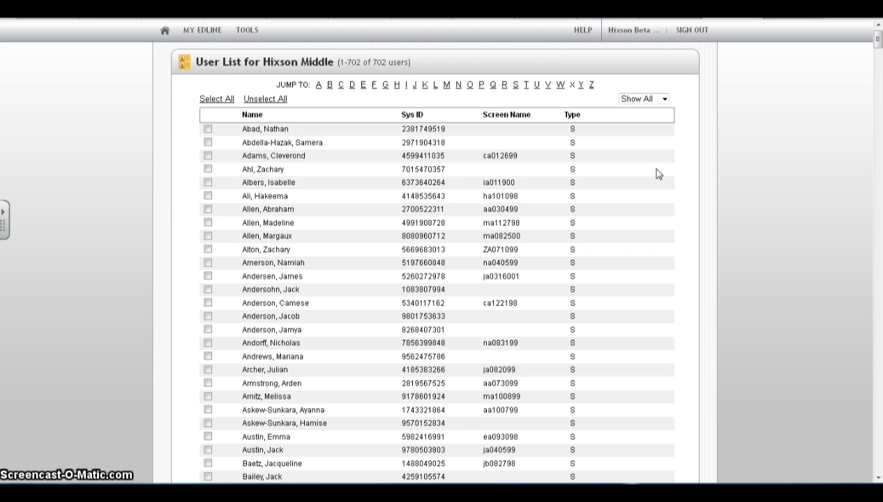
click(240, 220)
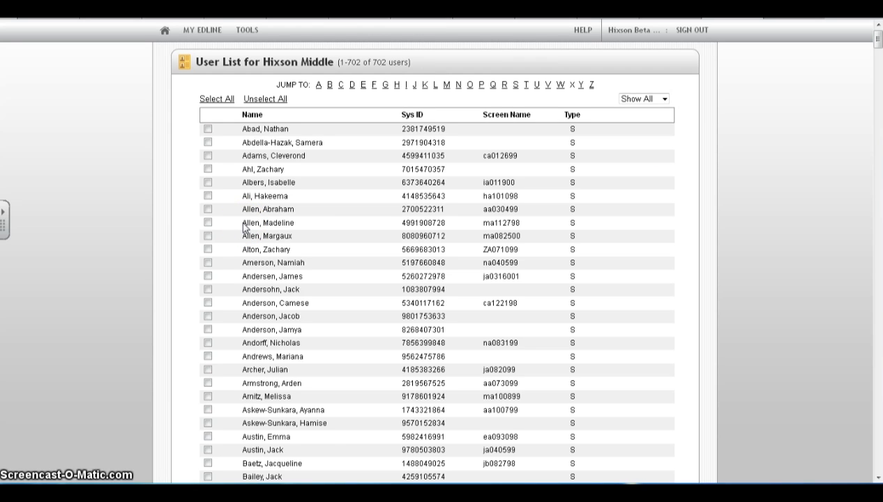
click(320, 85)
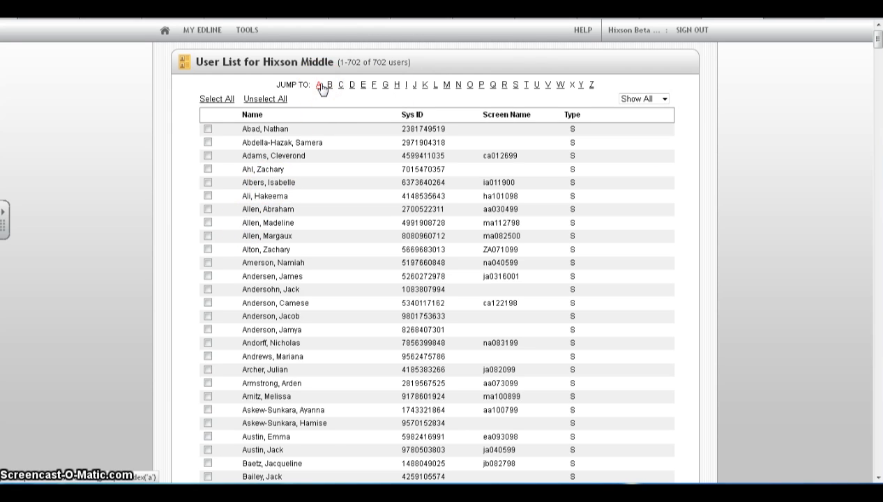
click(362, 191)
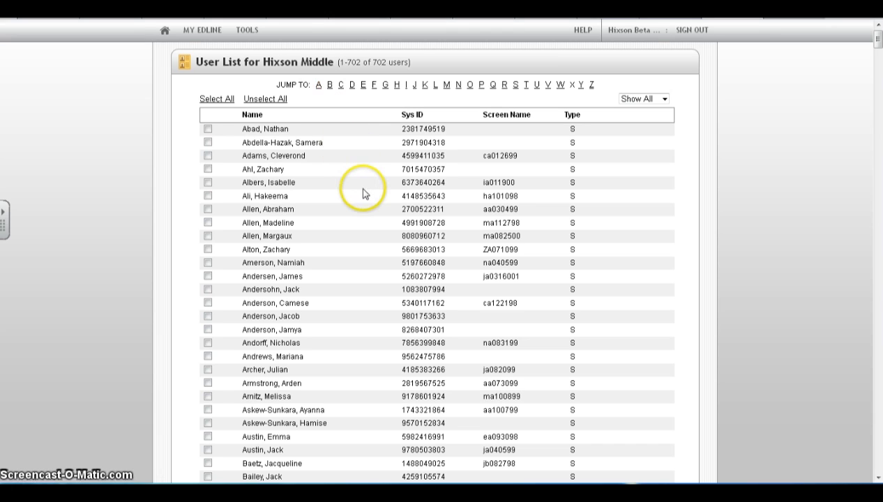
scroll(205, 209, down, 3)
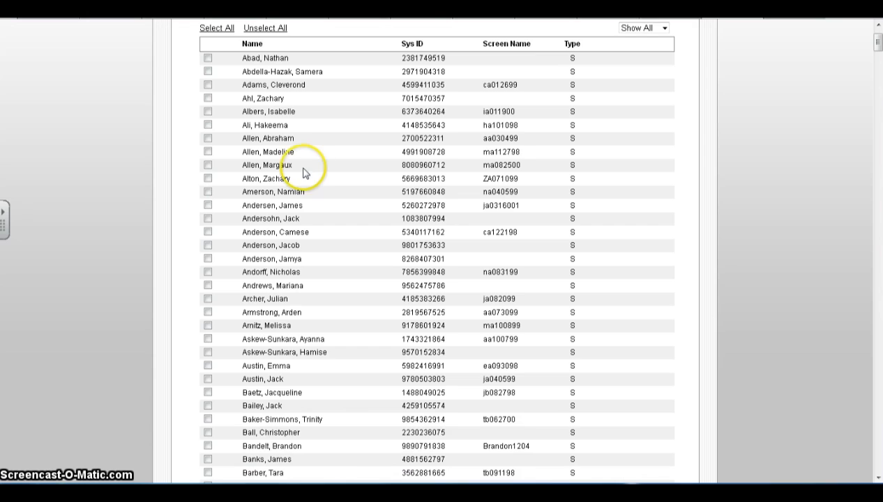
scroll(306, 171, down, 2)
scroll(286, 180, down, 1)
scroll(279, 187, up, 3)
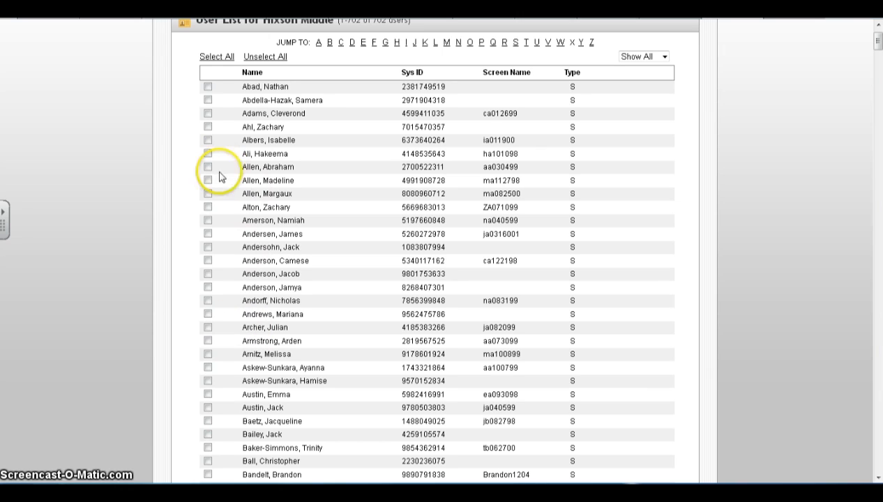
click(207, 193)
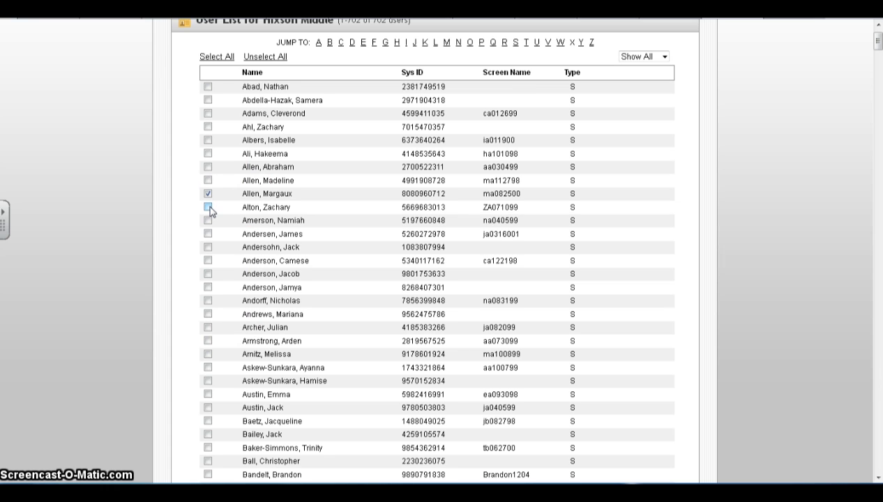
- Check the remaining students and add the selected users, bringing Beta Class 2 to 8 members
click(208, 207)
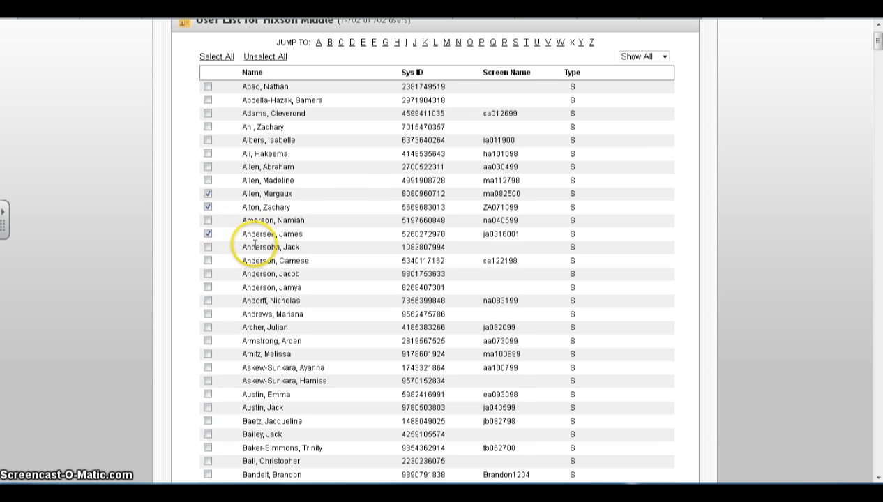
scroll(237, 240, down, 4)
scroll(238, 244, down, 6)
scroll(248, 251, down, 6)
scroll(249, 253, down, 6)
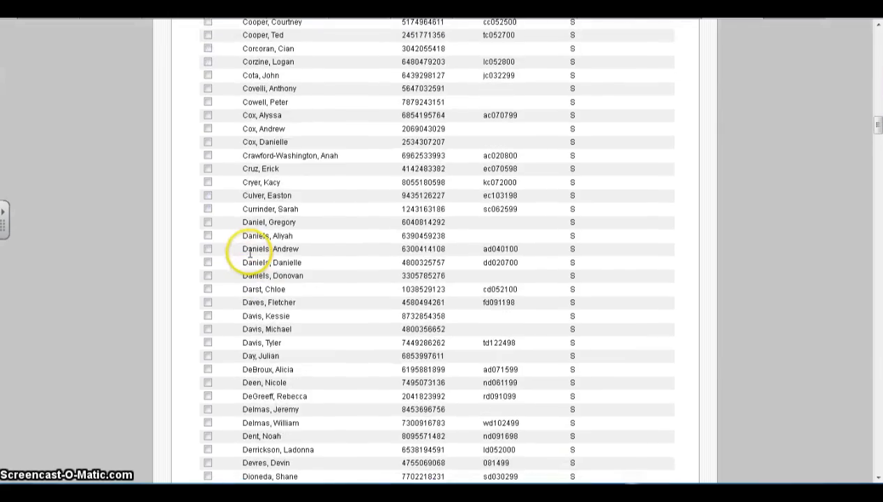
scroll(438, 282, down, 15)
scroll(437, 282, down, 6)
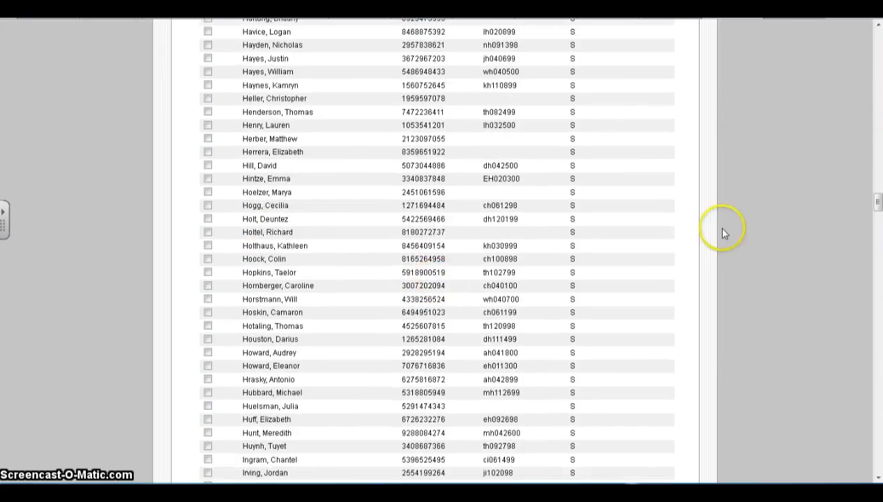
mouse_move(878, 202)
mouse_down()
mouse_move(878, 427)
mouse_move(861, 452)
mouse_up()
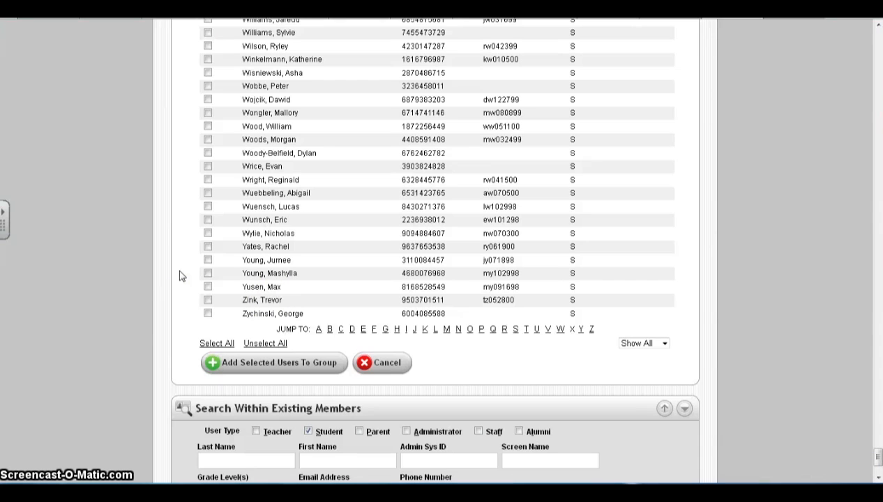
click(252, 363)
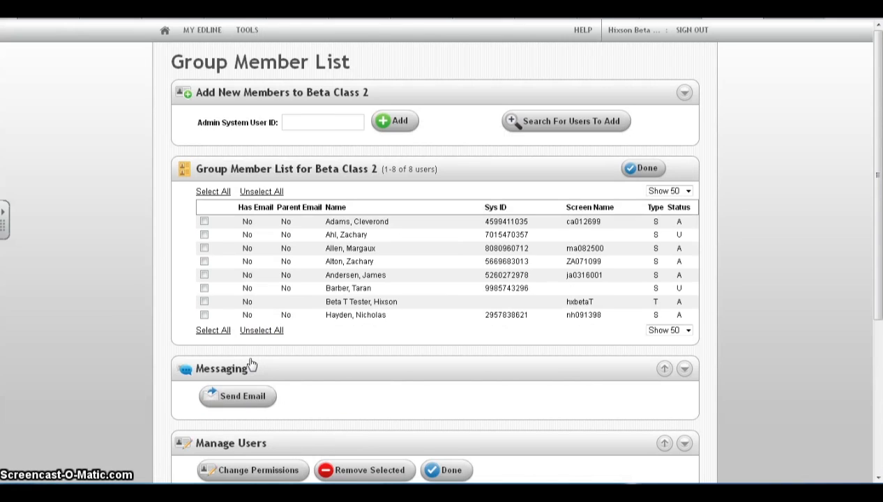
- Finish with the 8-member list via Done and Save & Return to the Modify Class page
click(333, 276)
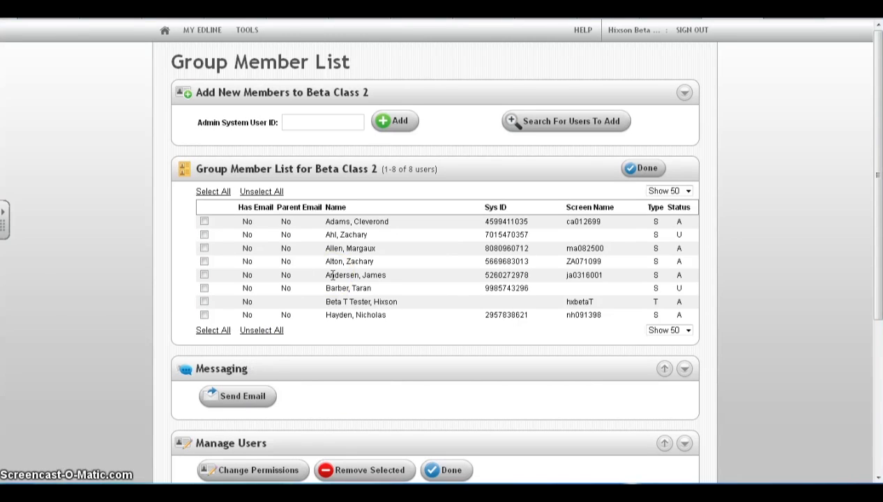
click(638, 168)
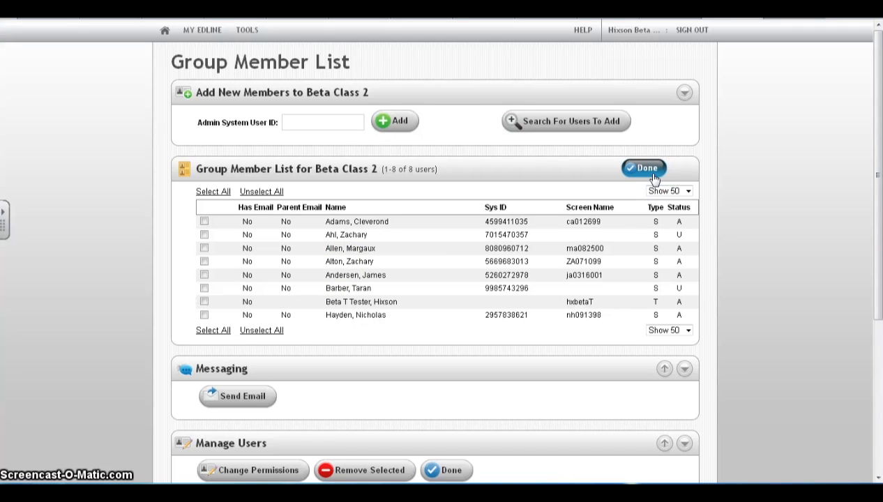
click(601, 252)
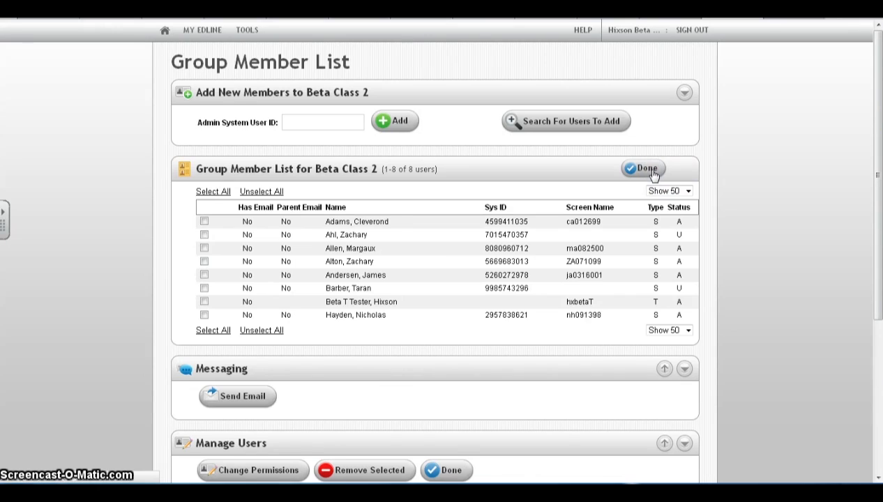
click(647, 169)
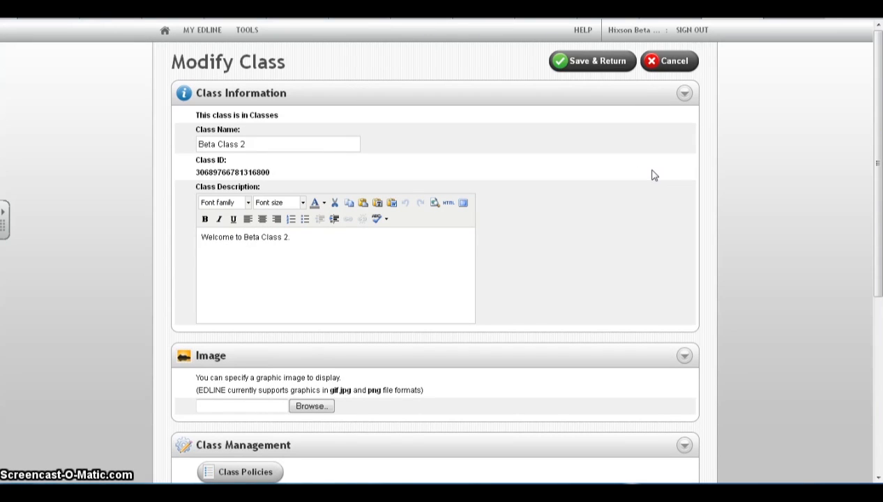
click(595, 66)
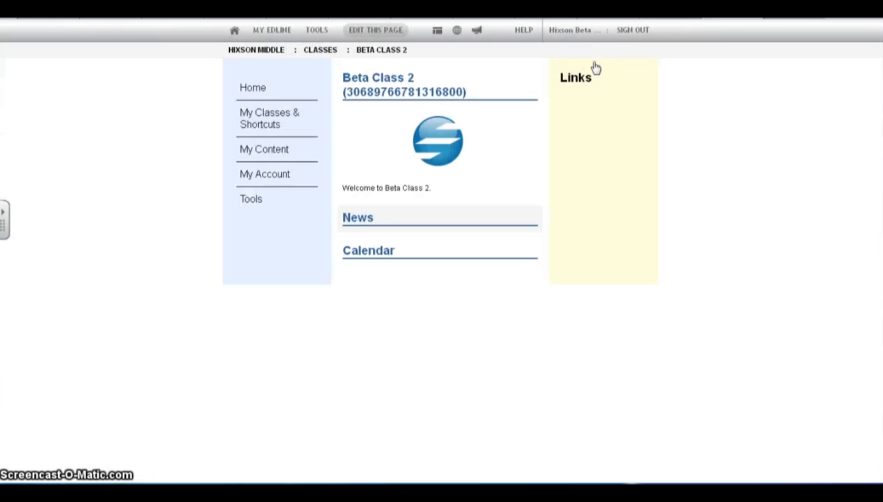
- Return to the Beta Class 2 home page with its welcome message, News and Calendar
click(128, 363)
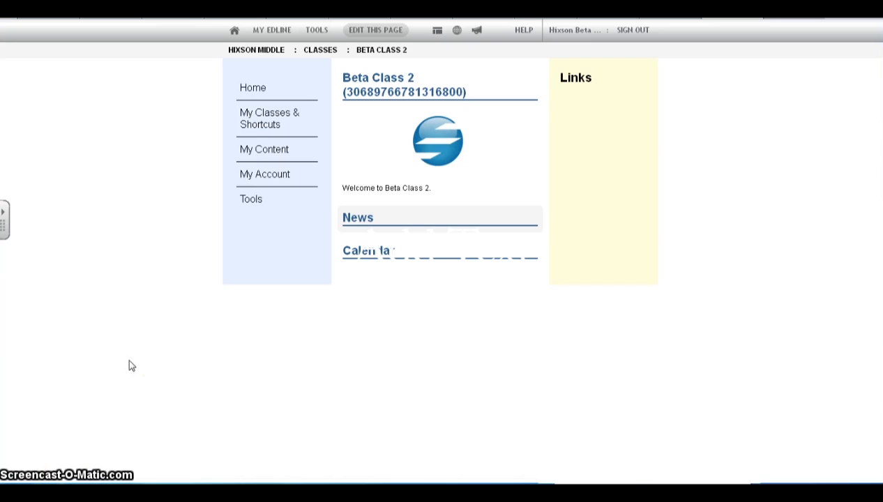